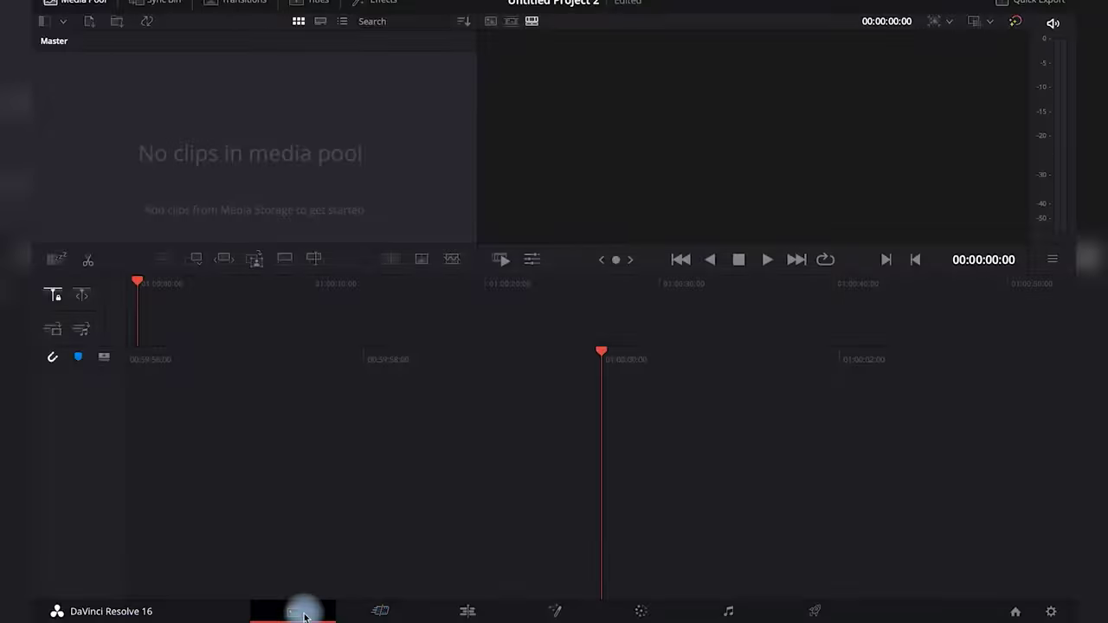
- Move from the media pool through the Cut page to the full Edit page timeline
click(302, 606)
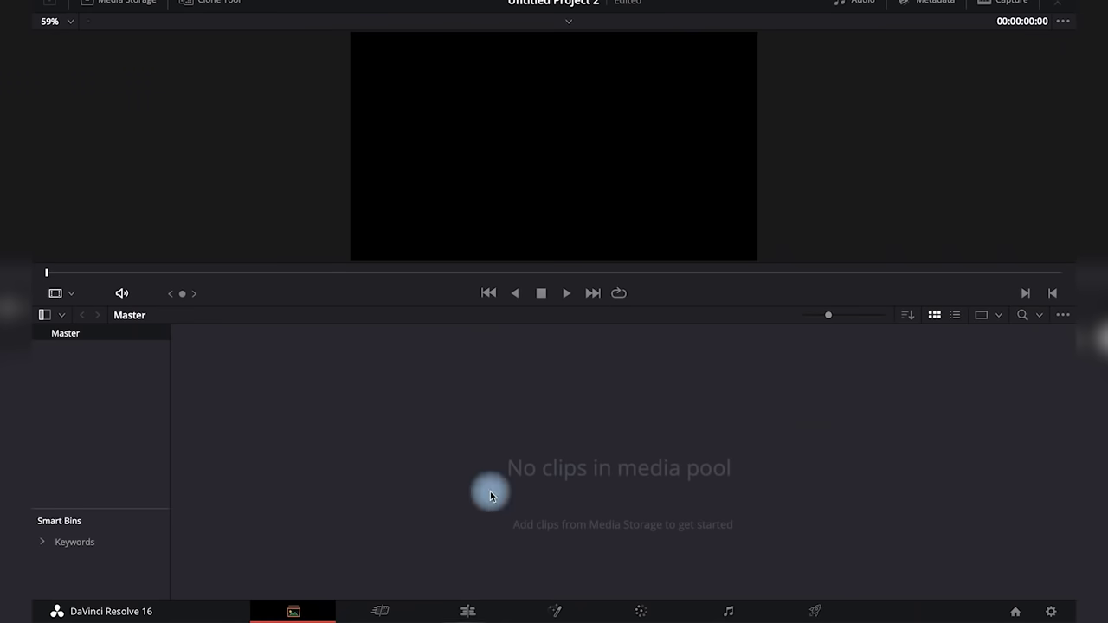
click(380, 611)
click(472, 611)
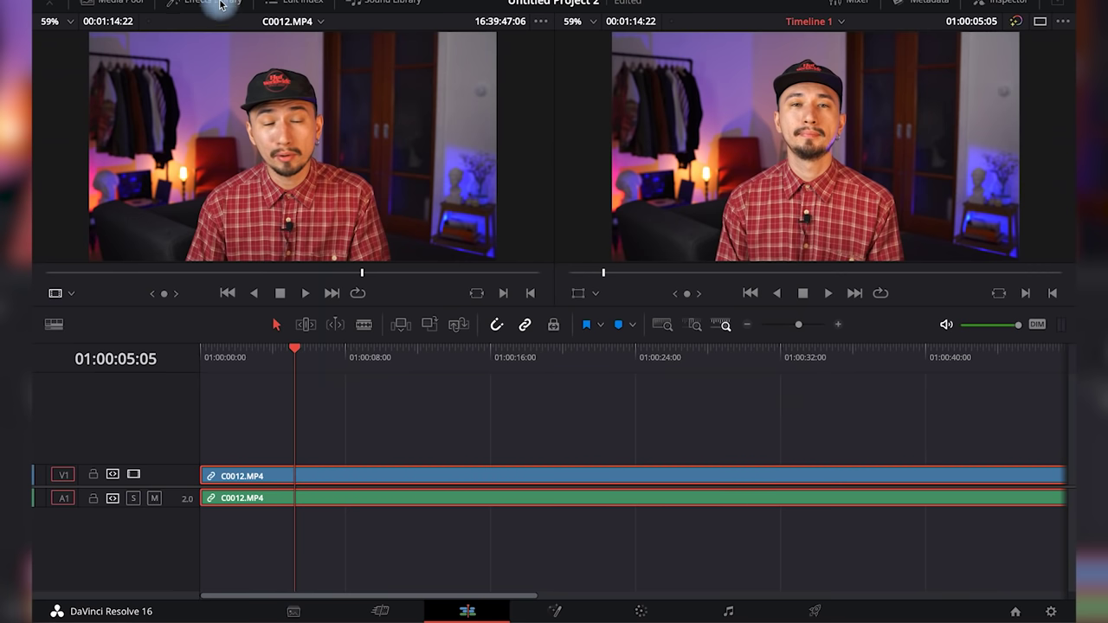
- Open the Effects Library and select the Blur Dissolve transition
click(221, 4)
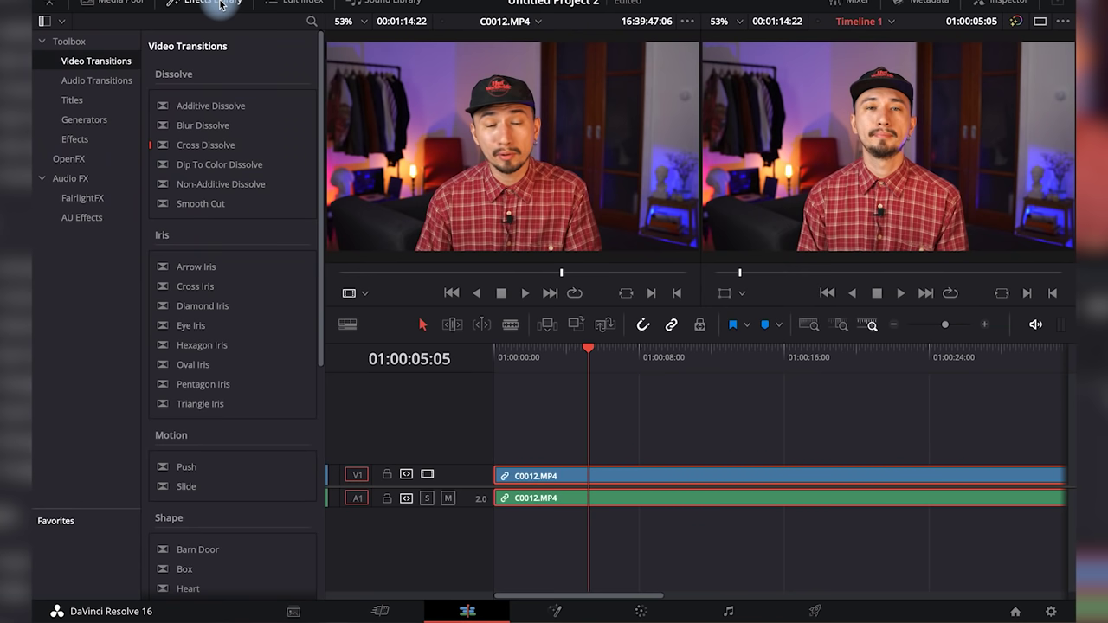
click(216, 125)
scroll(249, 201, down, 3)
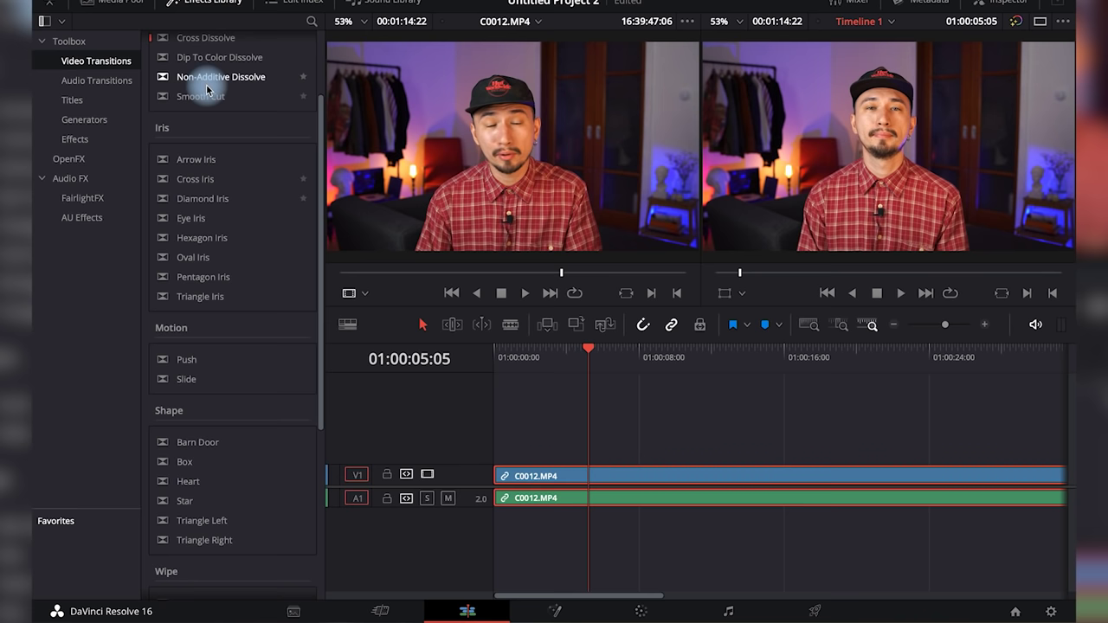
scroll(229, 192, down, 4)
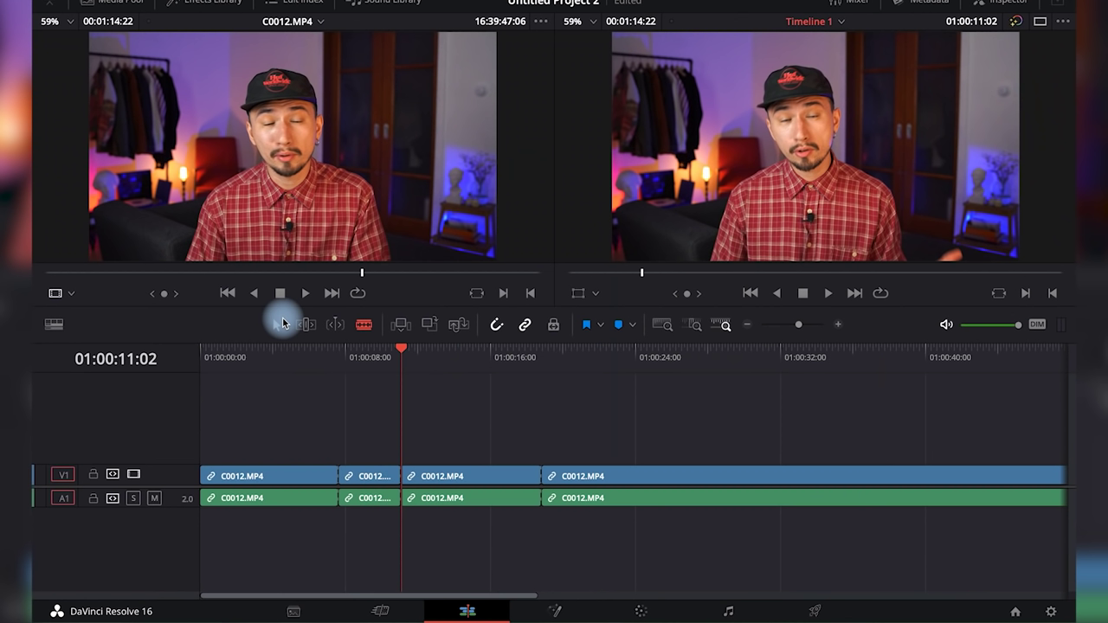
- Reopen the Effects Library and browse down through its transitions and titles
click(195, 5)
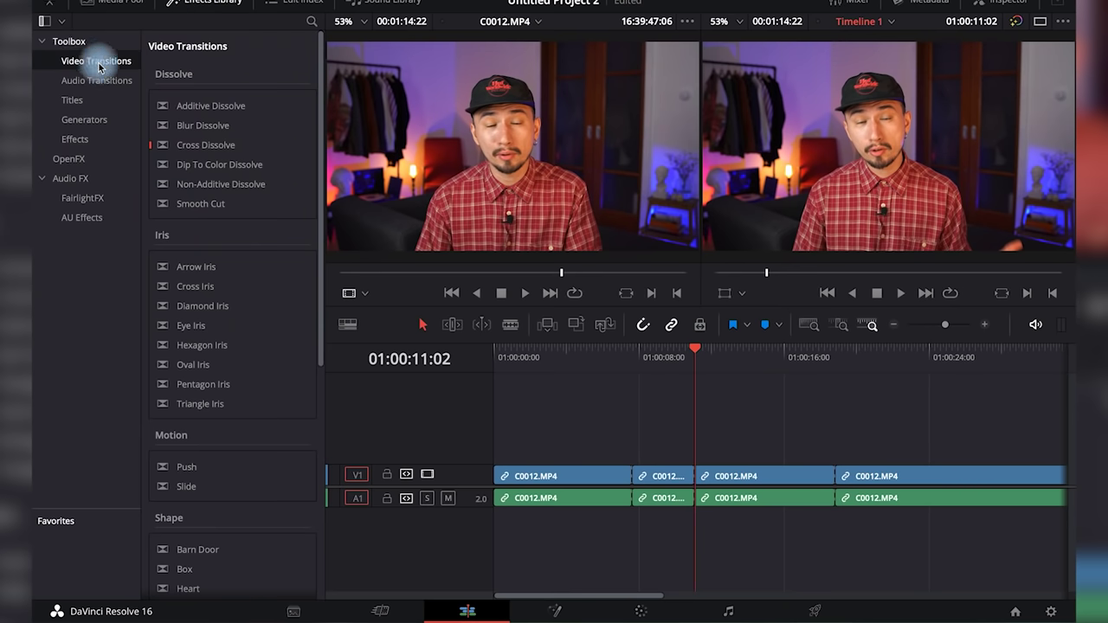
scroll(240, 213, down, 2)
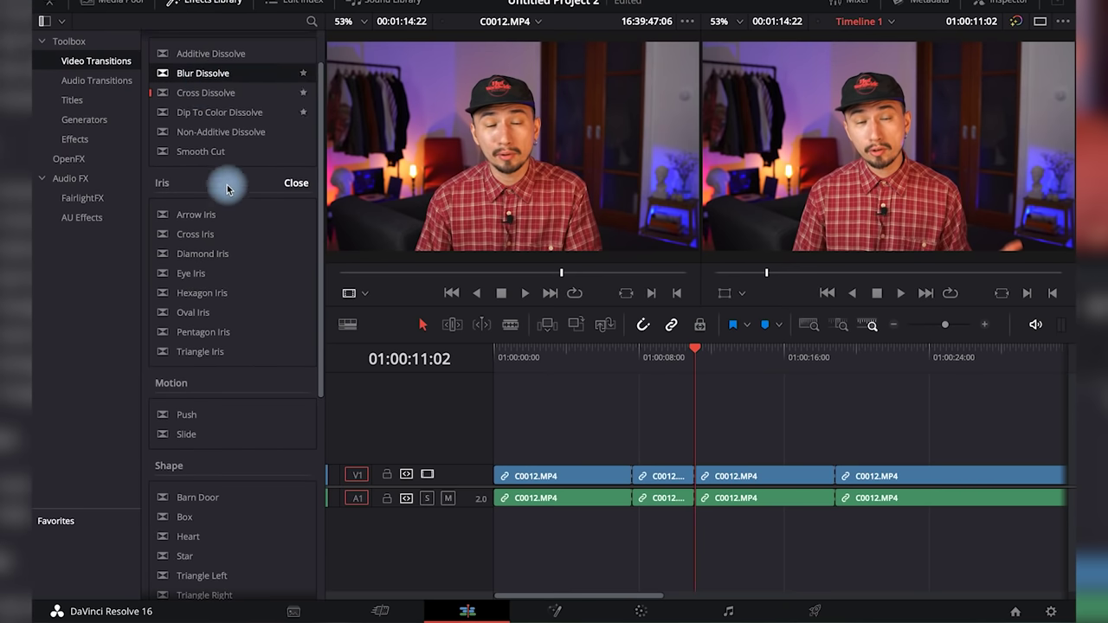
scroll(228, 190, down, 7)
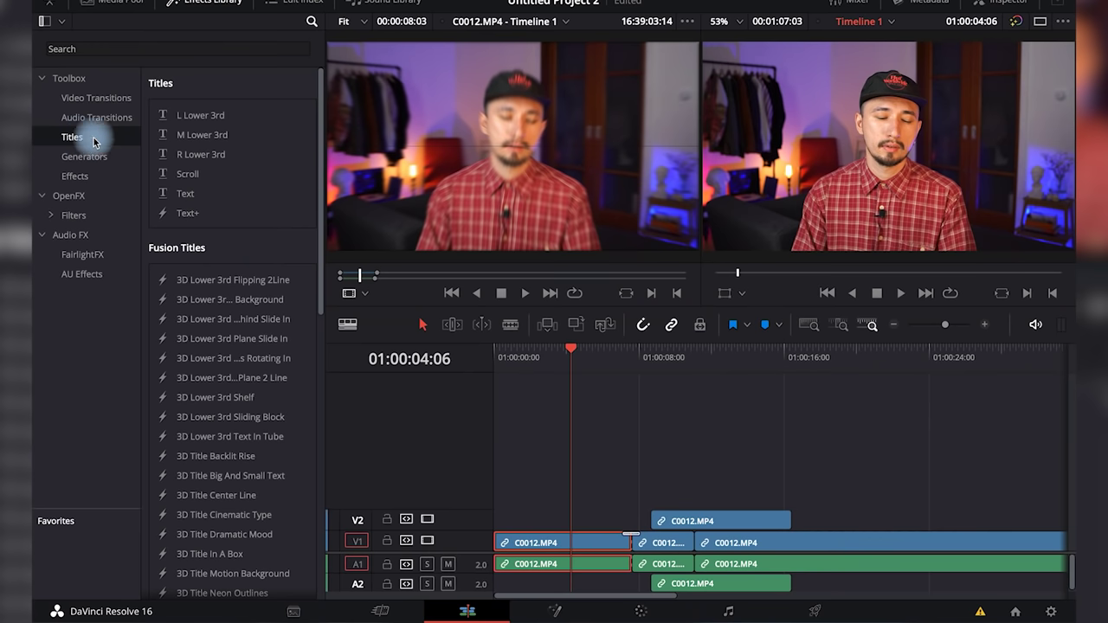
scroll(244, 191, down, 5)
scroll(247, 197, down, 7)
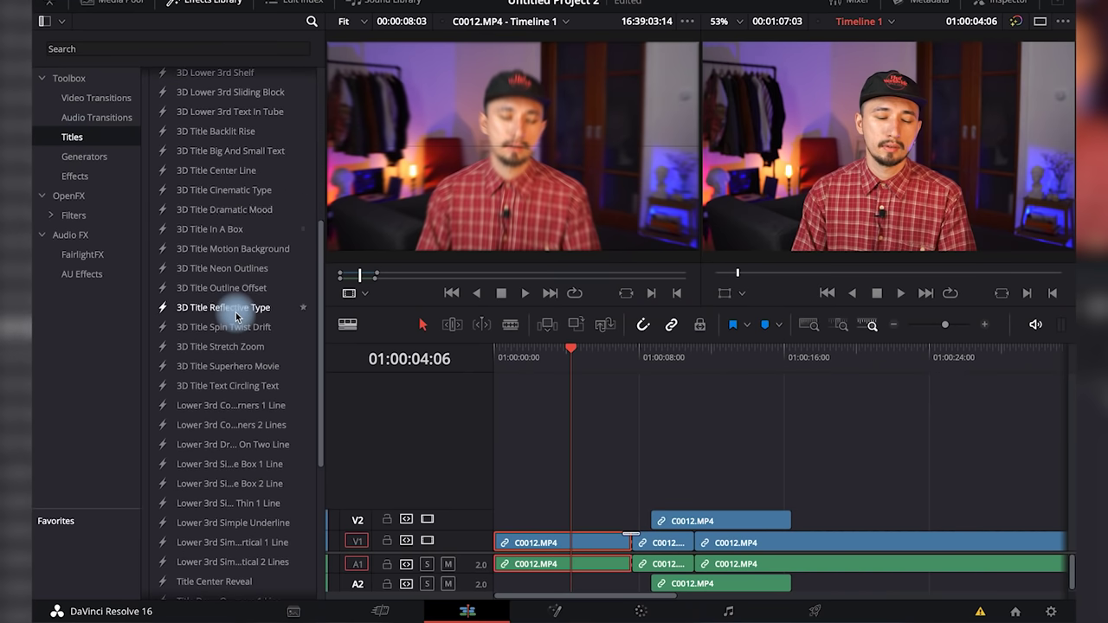
scroll(235, 317, down, 10)
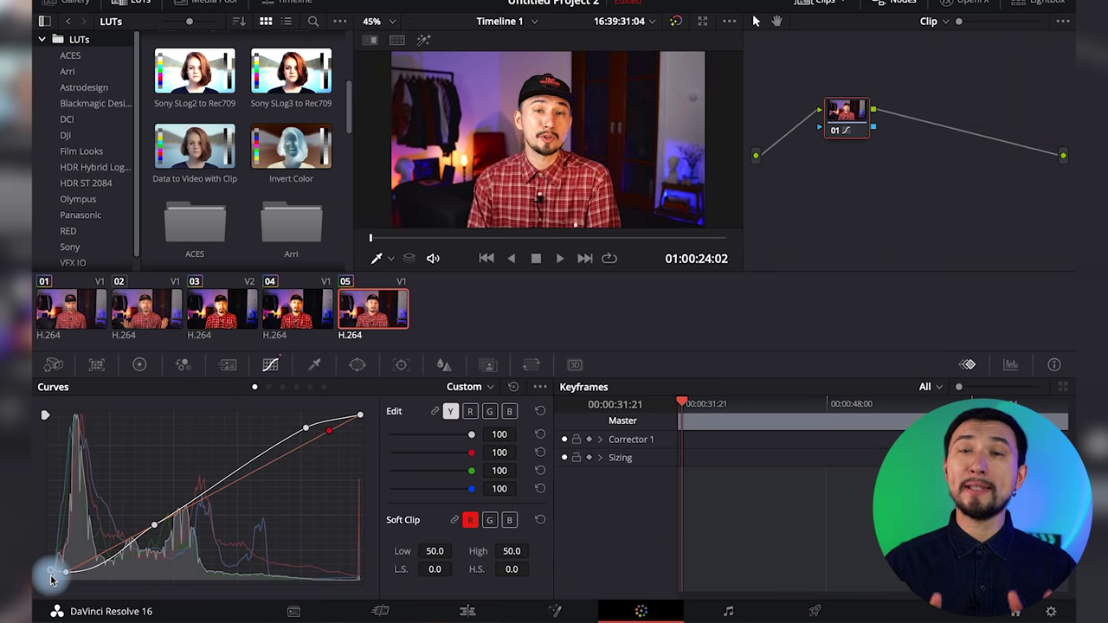
- Drop the lowest luma curve point, check the RGB Mixer, and place a Lower 3rd title on V2
right_click(66, 575)
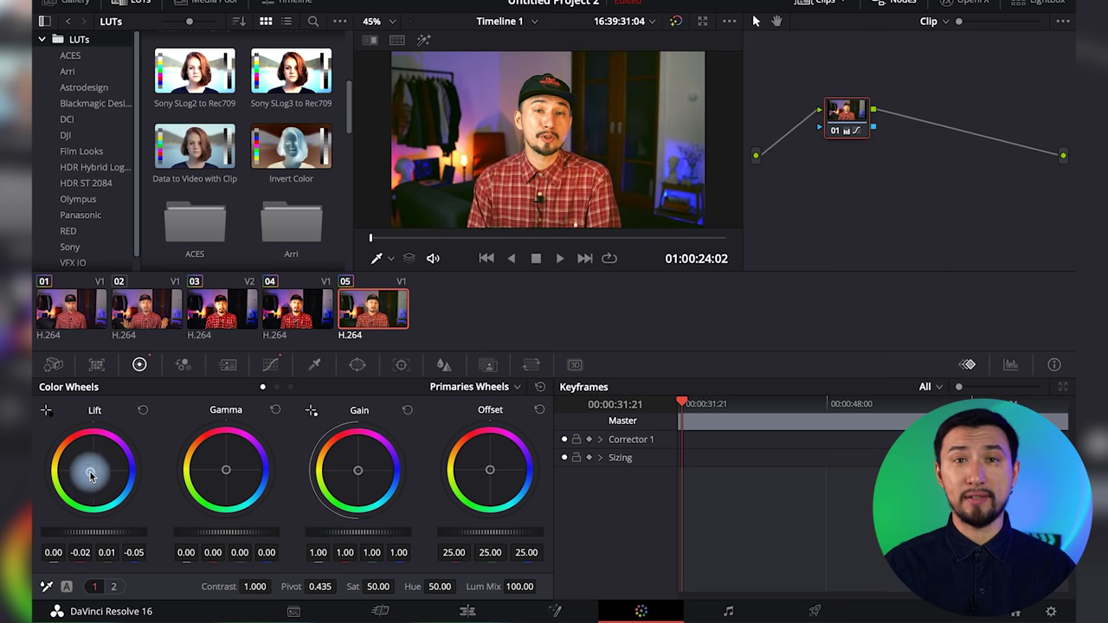
click(273, 366)
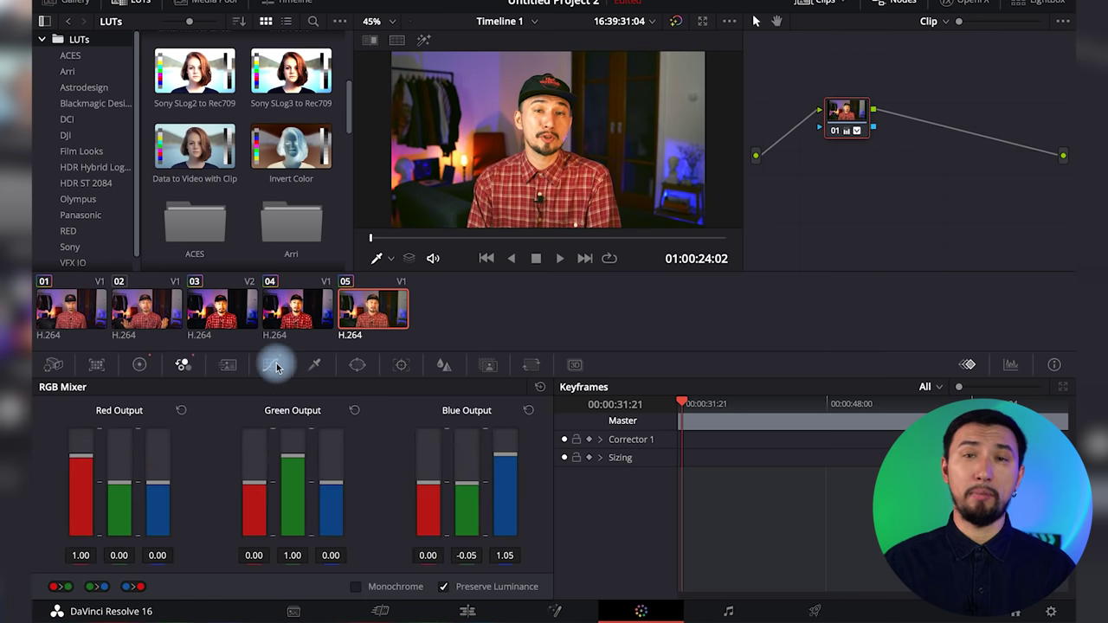
click(286, 371)
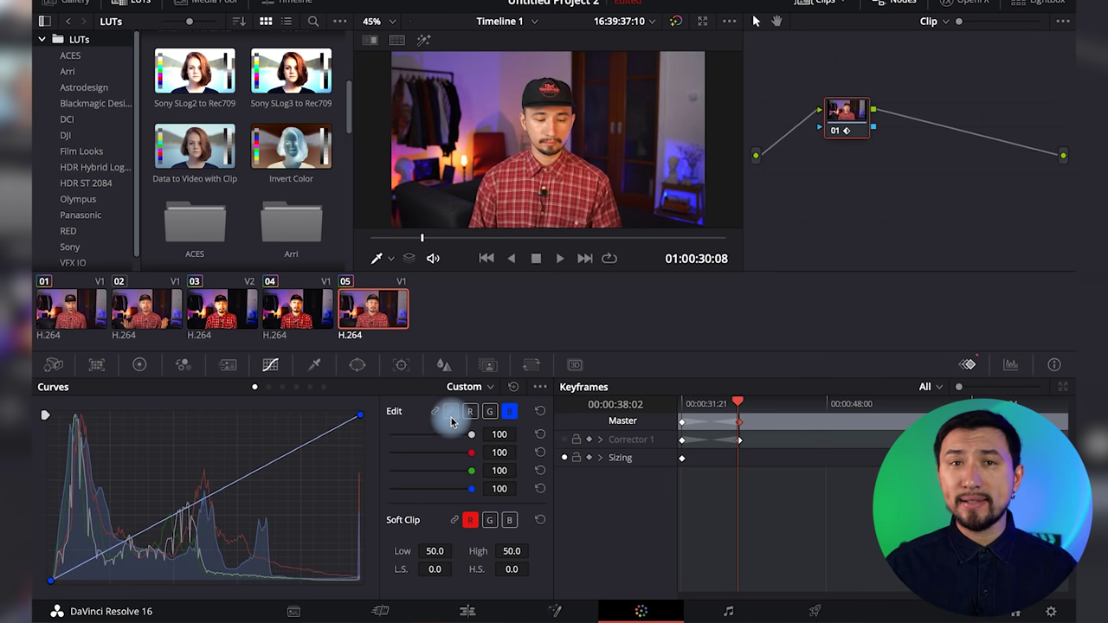
click(450, 413)
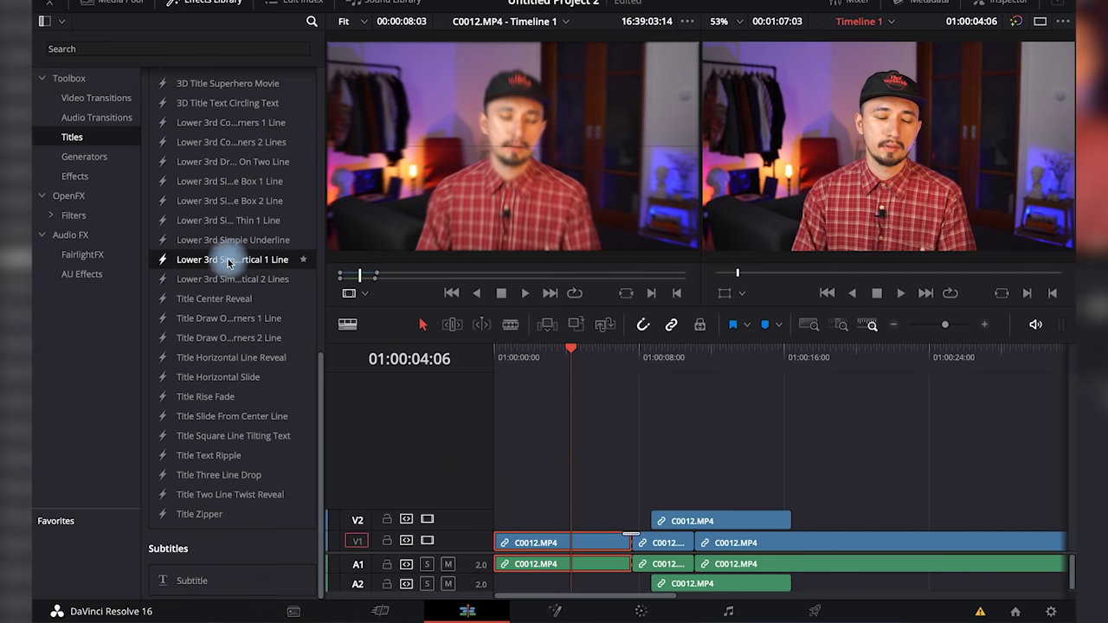
drag(222, 258, 531, 512)
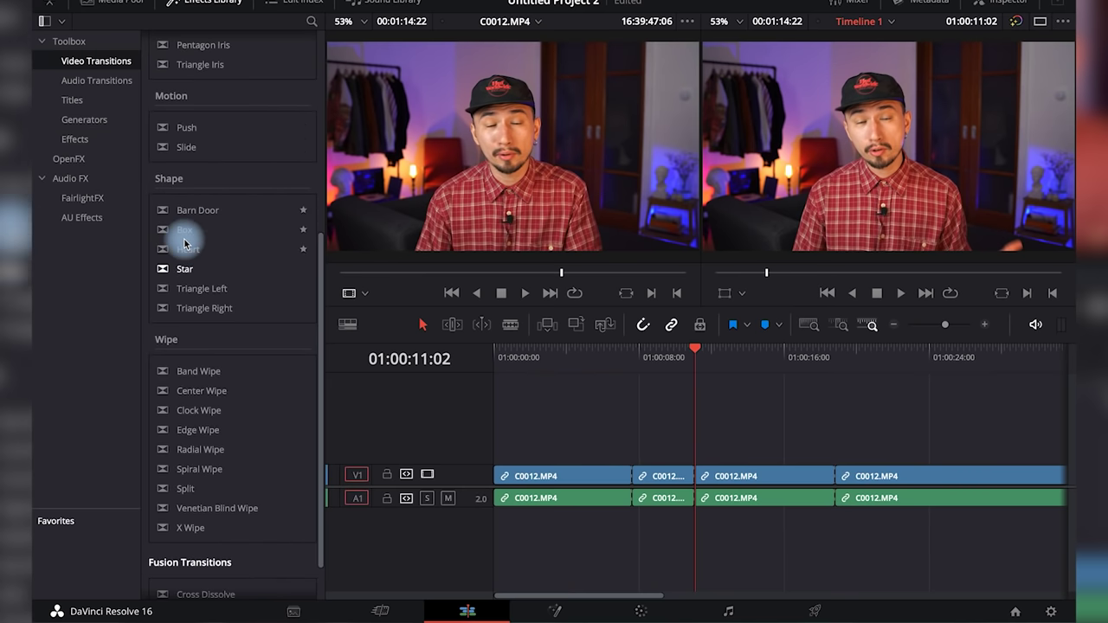
- Put a Barn Door transition on the first cut and play it back once
drag(182, 221, 651, 509)
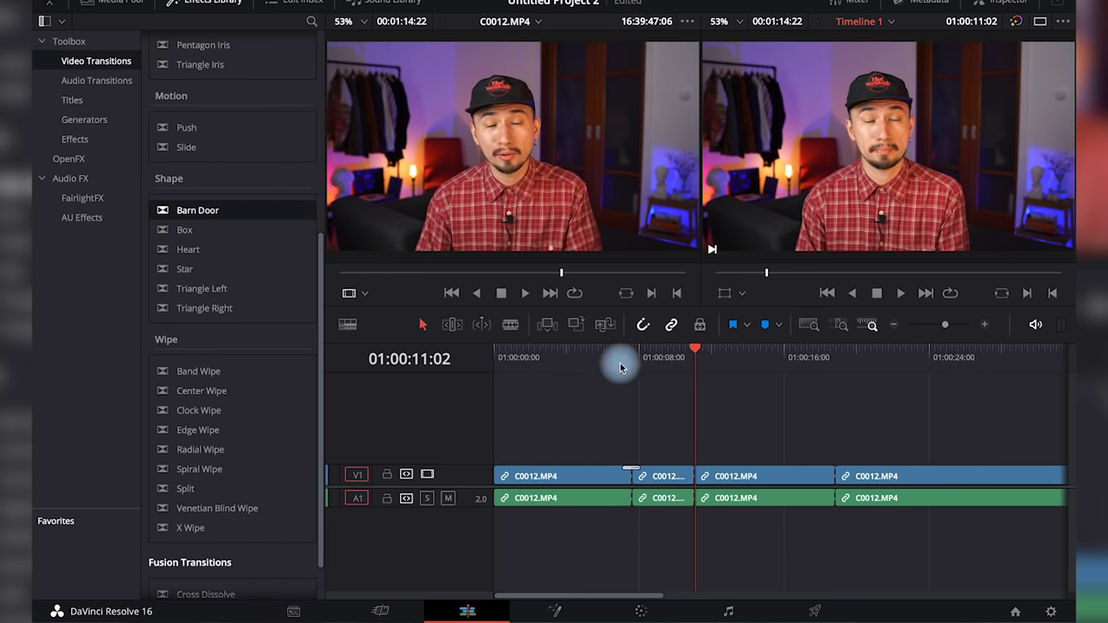
key(space)
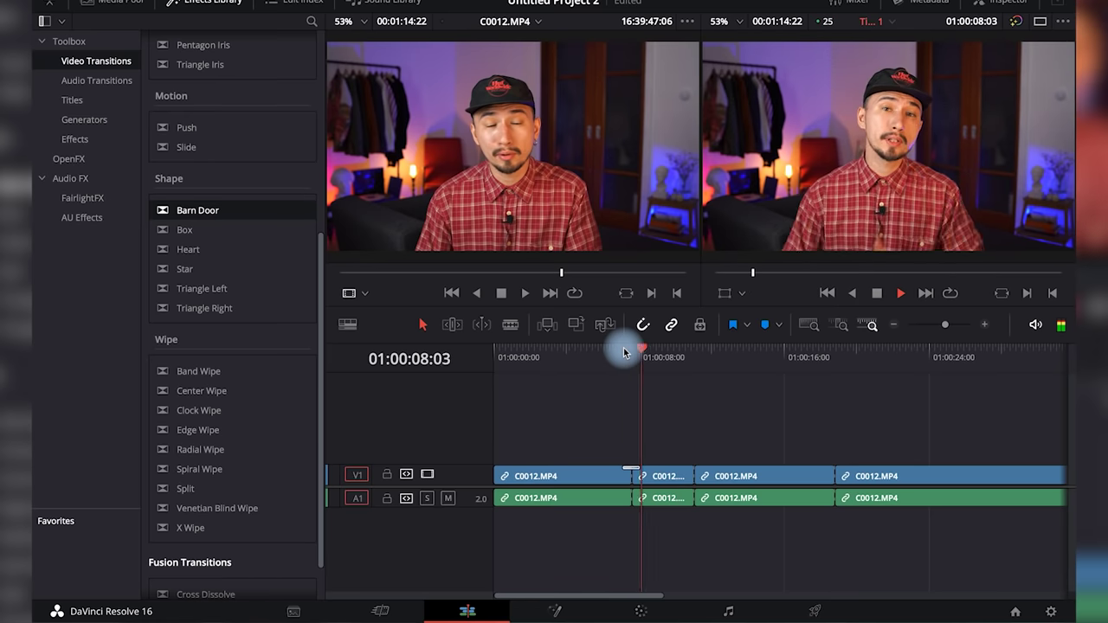
key(space)
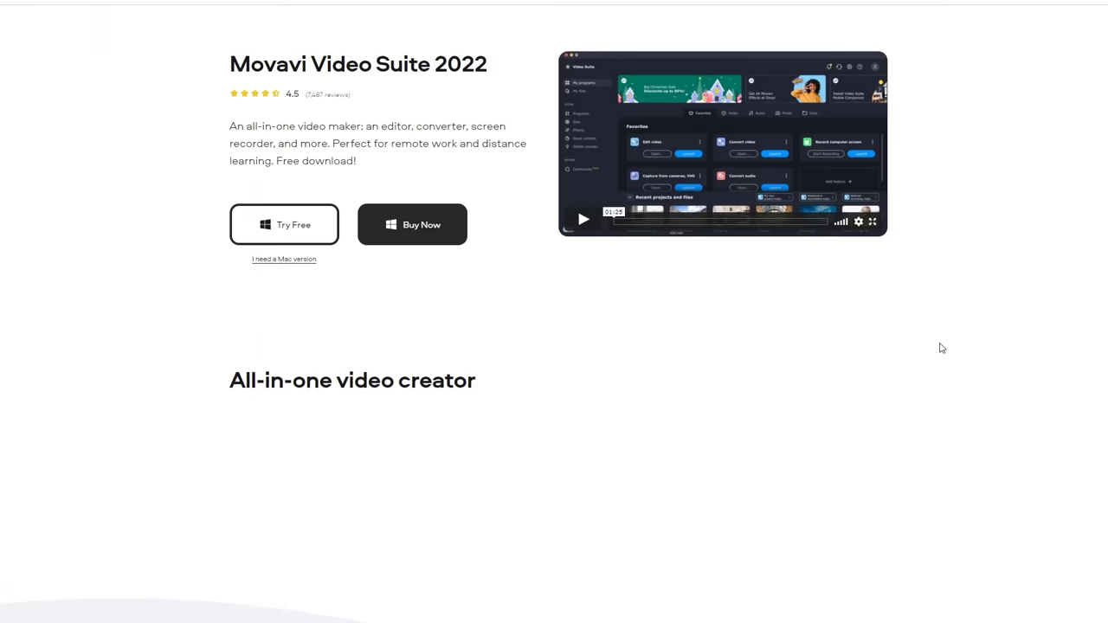
- Scroll down through the Movavi Video Suite 2022 product page sections
scroll(942, 348, down, 3)
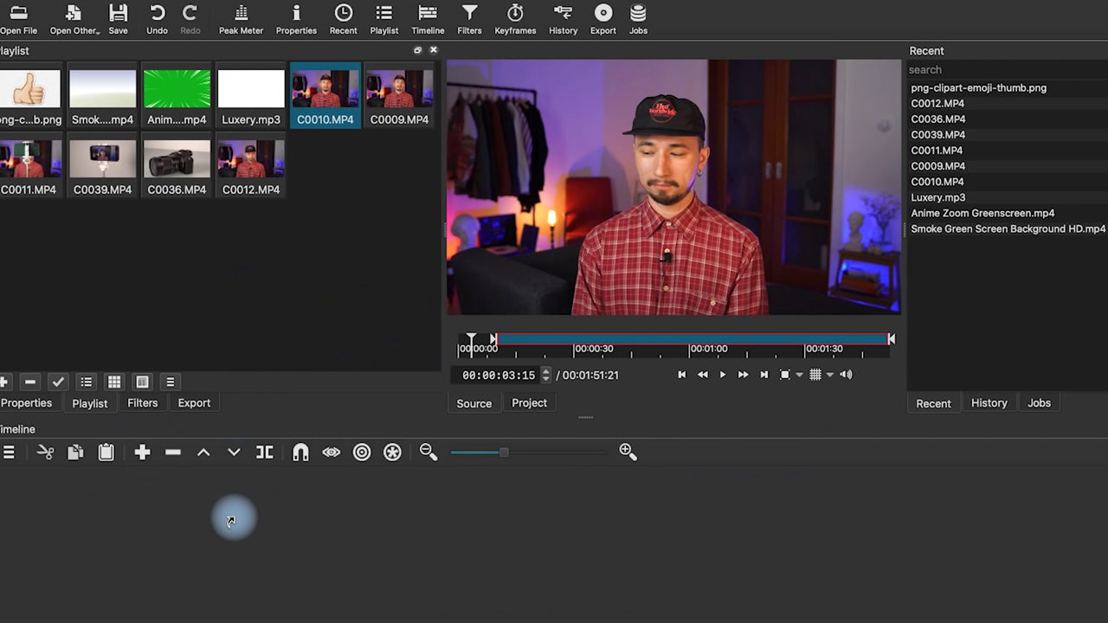
- Place C0010 on the timeline, split it at the playhead, and slide C0011 to overlap
drag(234, 517, 234, 517)
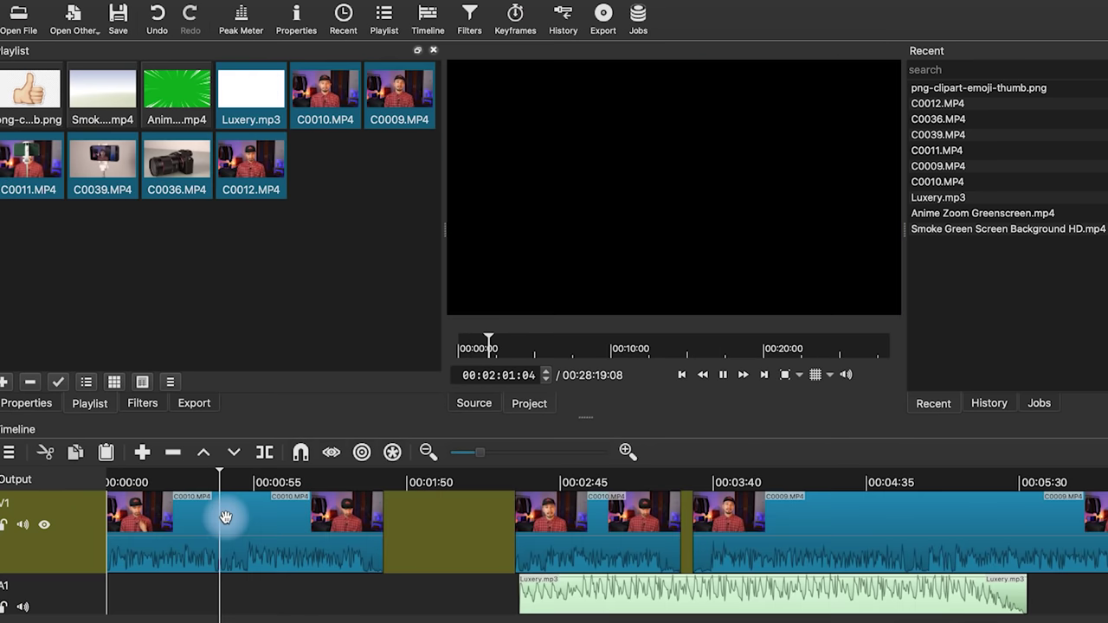
click(225, 517)
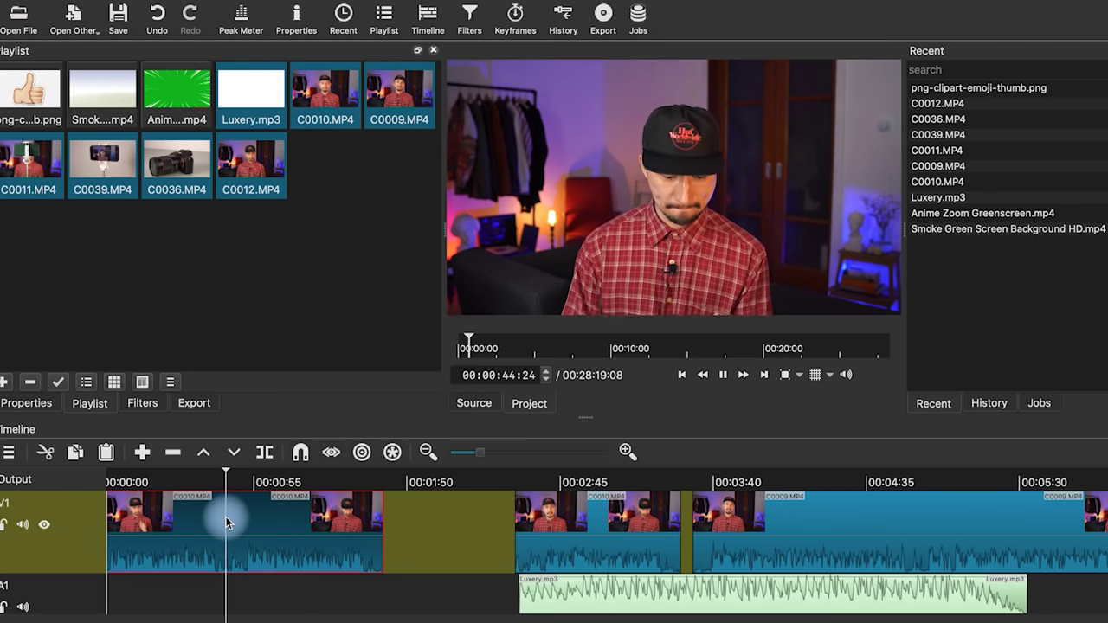
click(270, 451)
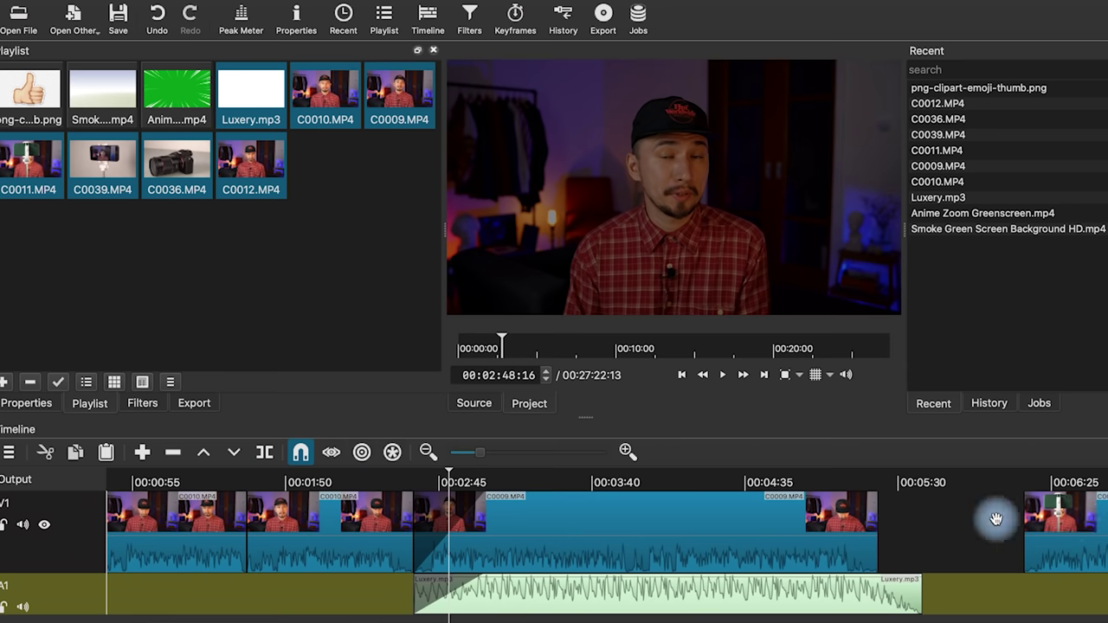
drag(997, 519, 867, 529)
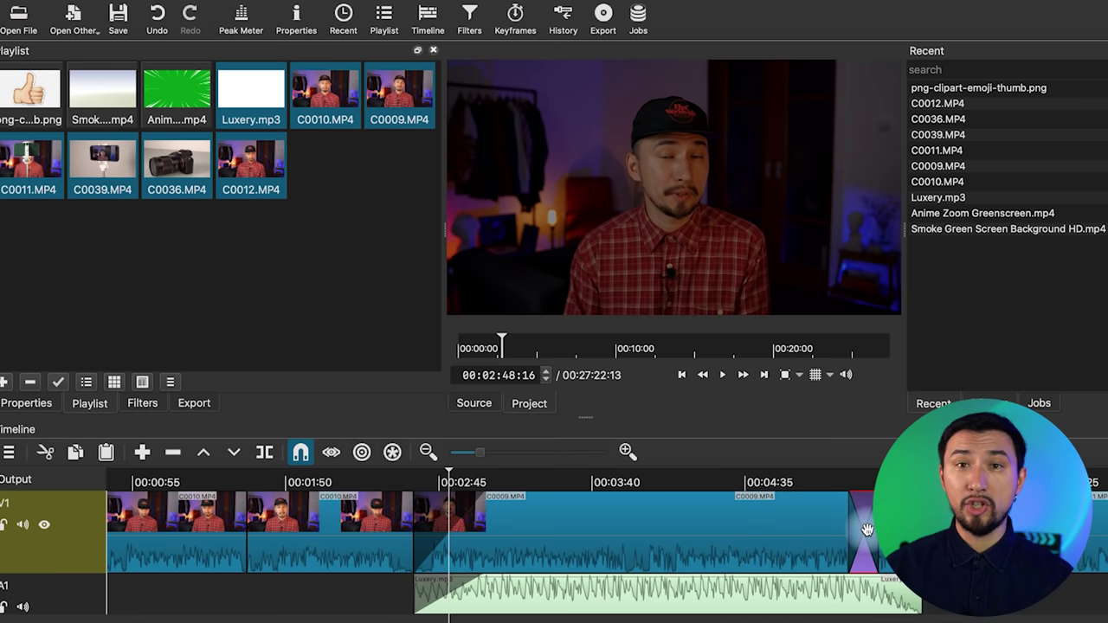
- Play the timeline from a later point and move a clip earlier
click(835, 485)
key(space)
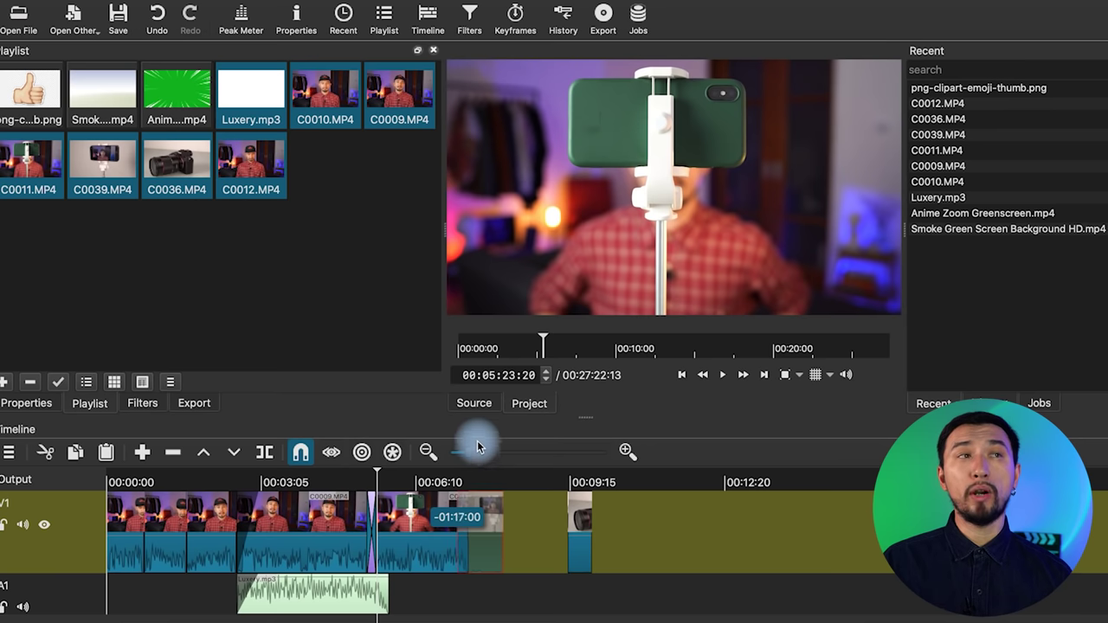
drag(541, 497, 524, 465)
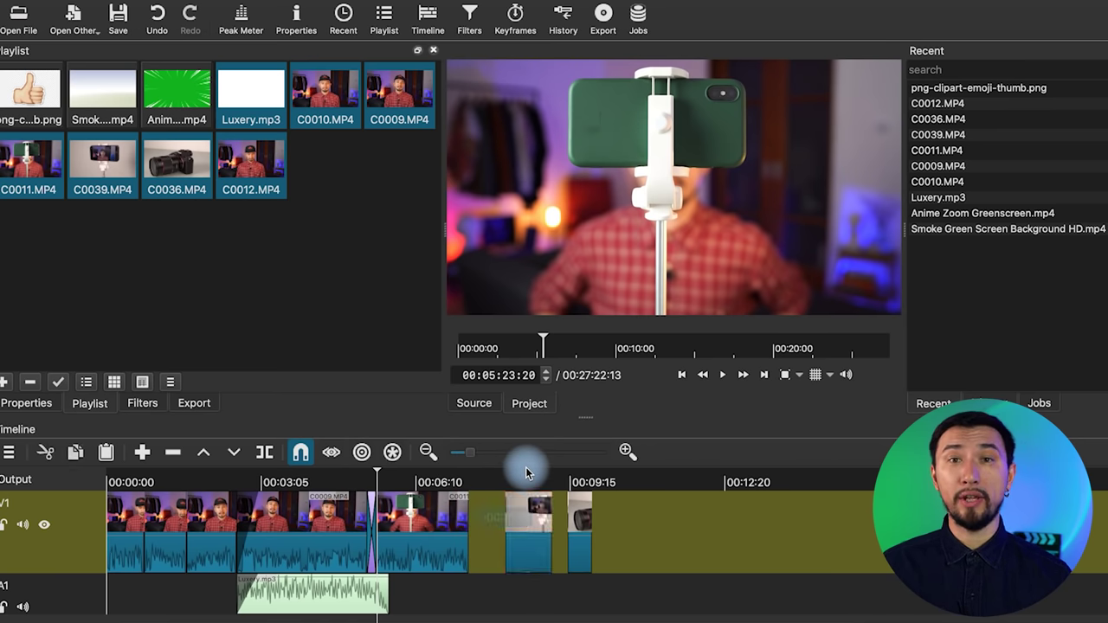
- Add a video track for the emoji overlay and apply a Glitch filter to C0009.MP4, previewing it
click(12, 452)
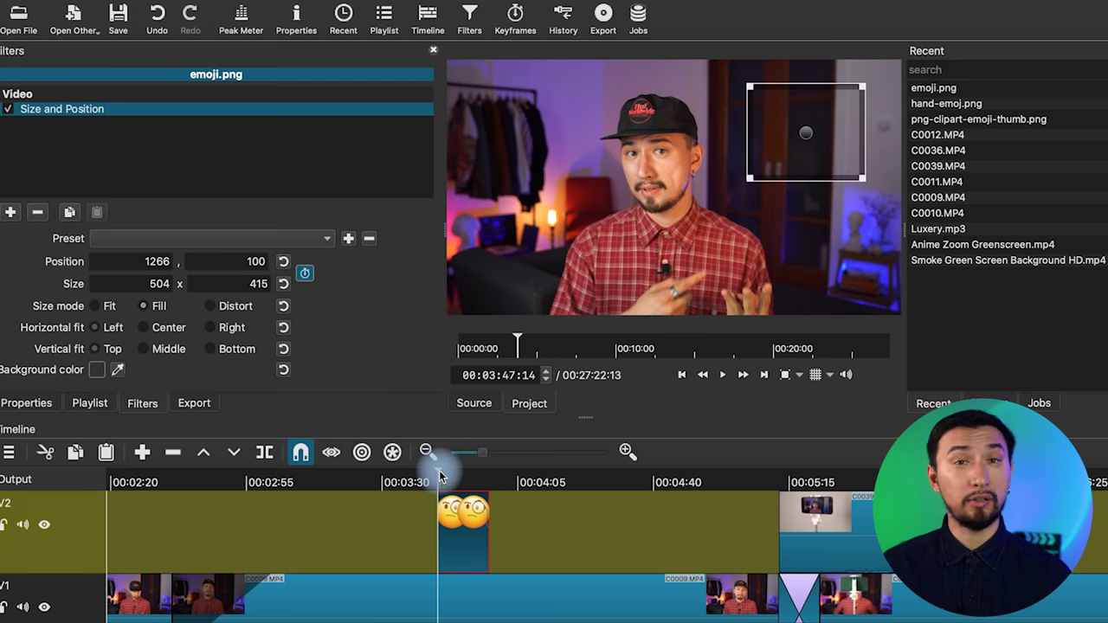
click(436, 475)
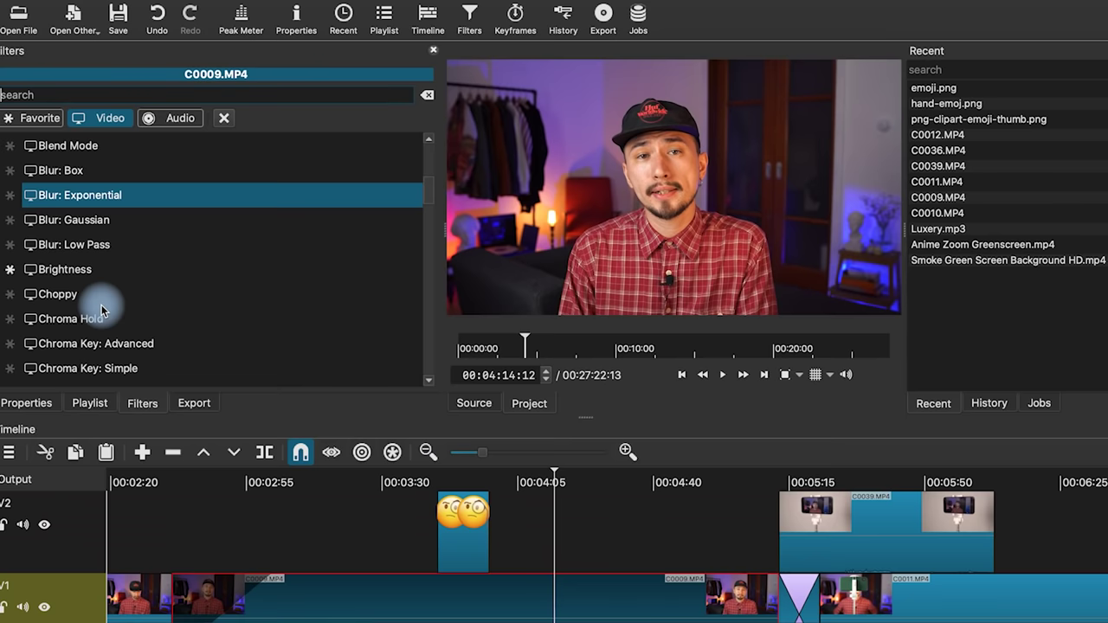
scroll(97, 303, down, 4)
scroll(111, 346, down, 8)
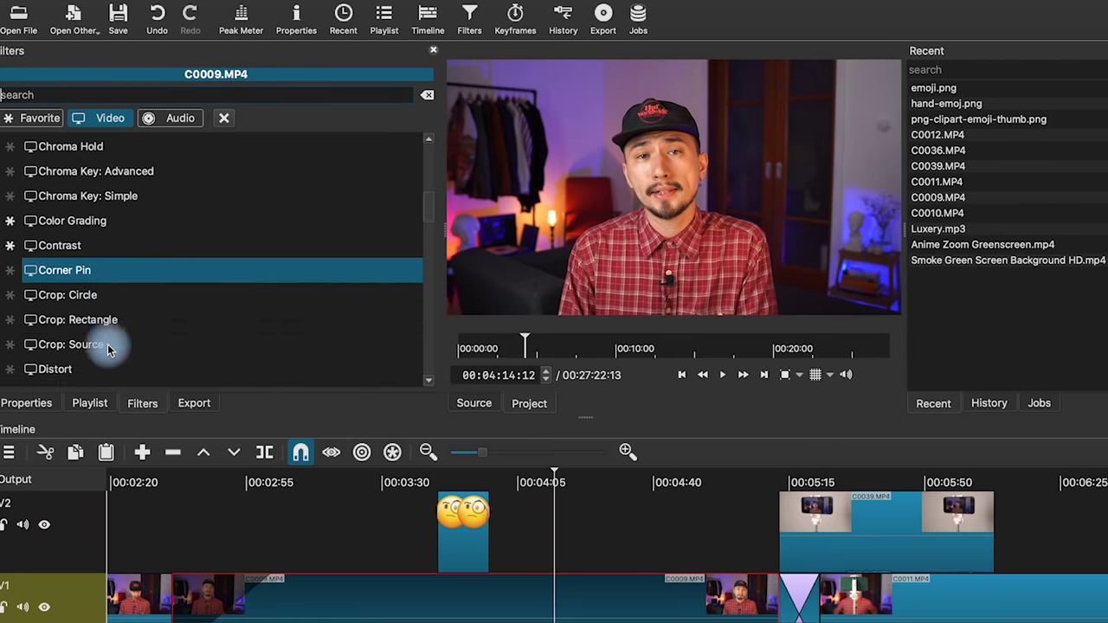
click(87, 347)
key(space)
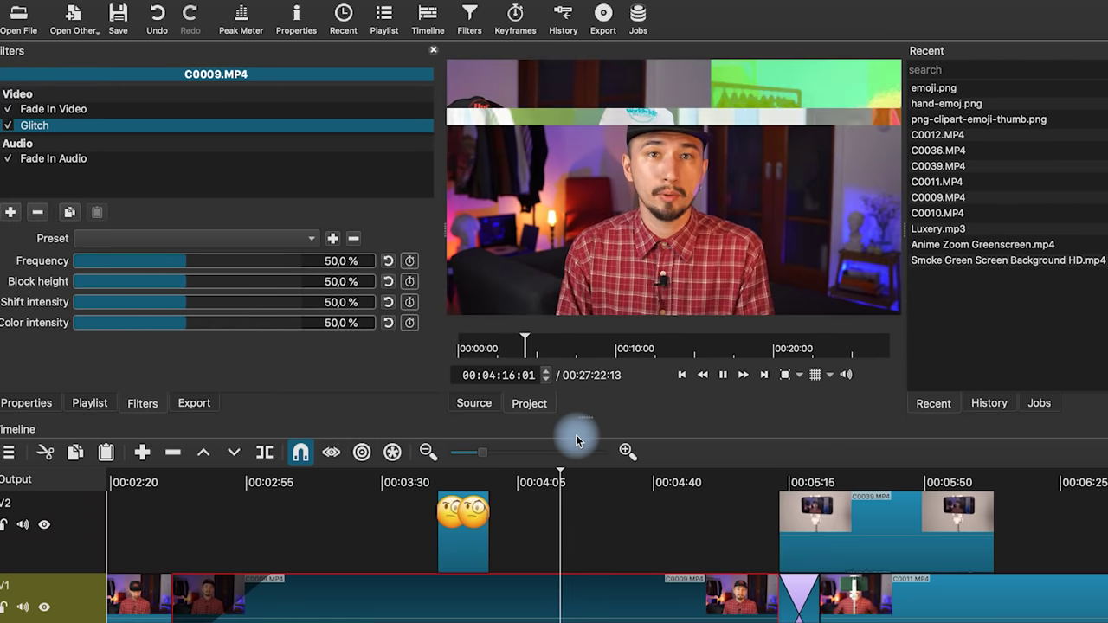